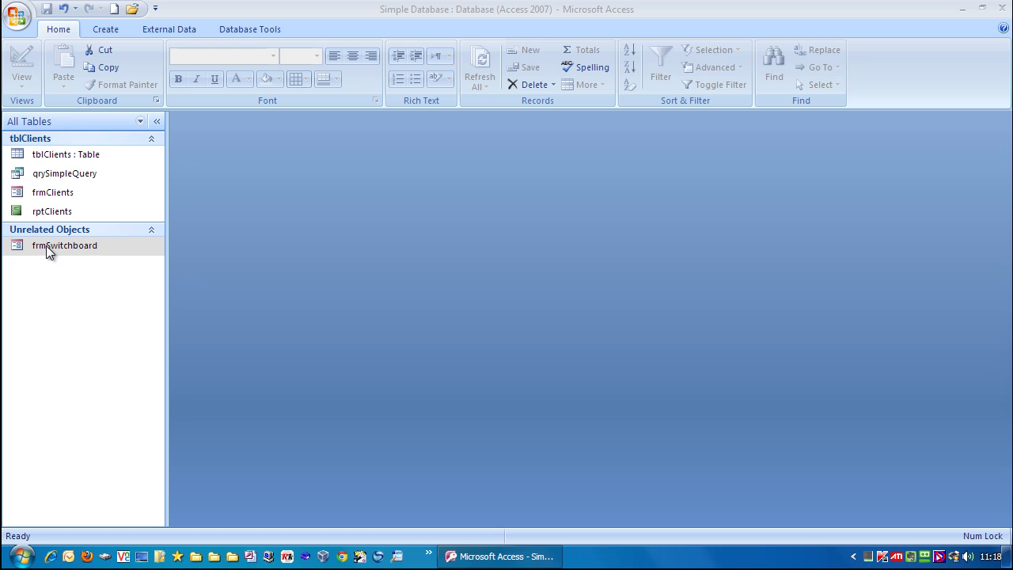
Create a new macro whose first OpenForm action opens frmSwitchboard in Form view.
click(46, 245)
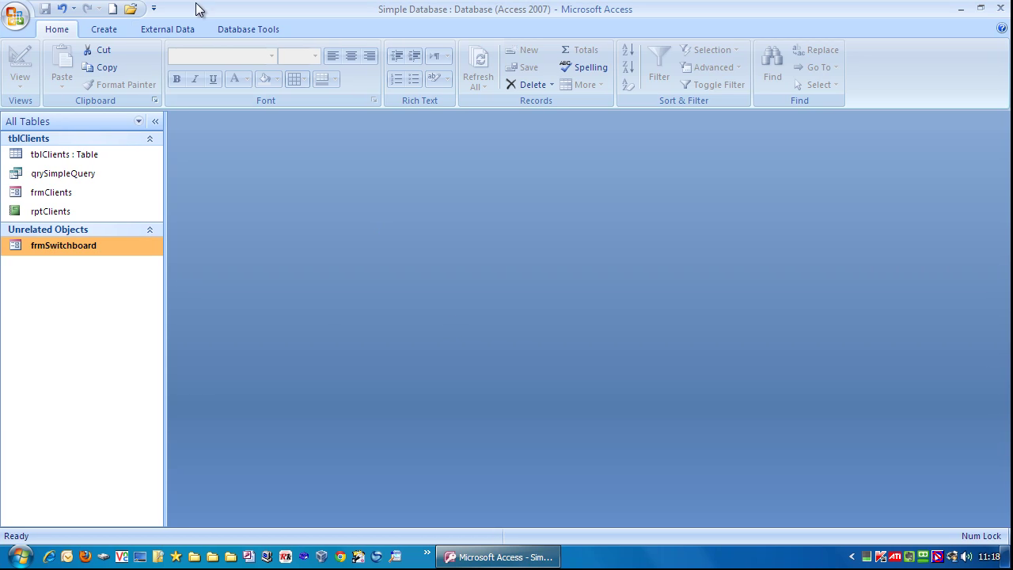
click(106, 29)
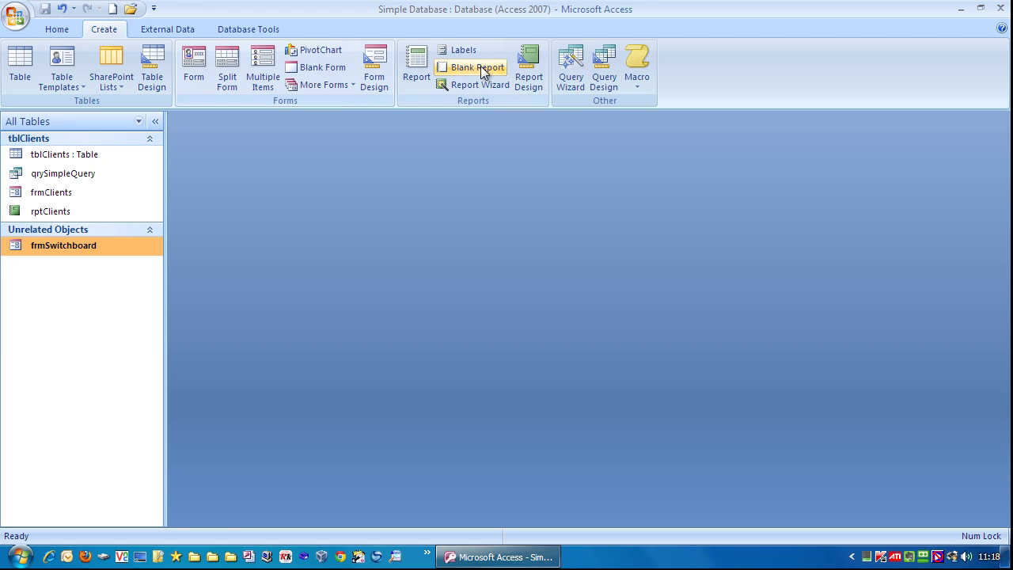
click(637, 57)
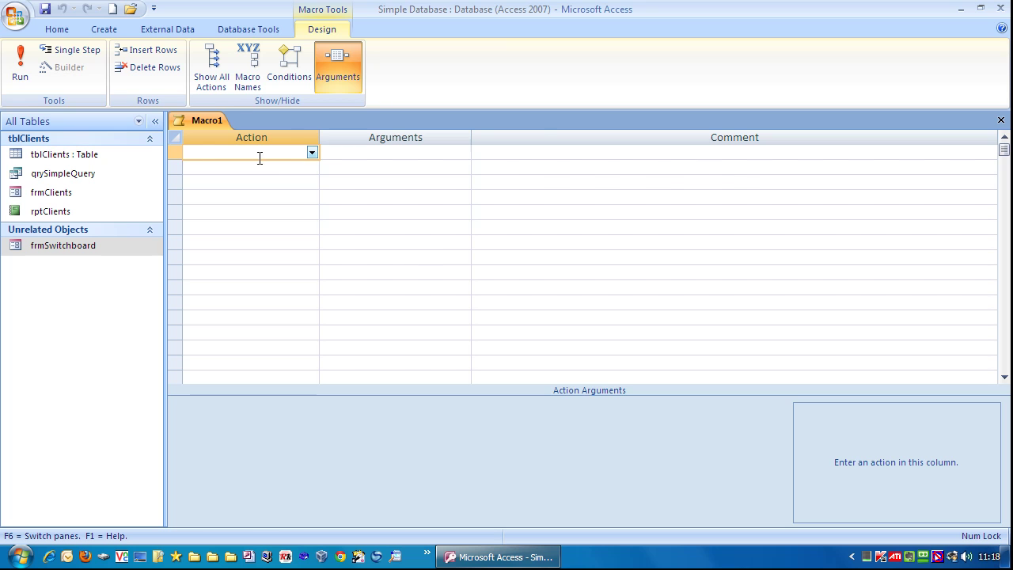
click(313, 154)
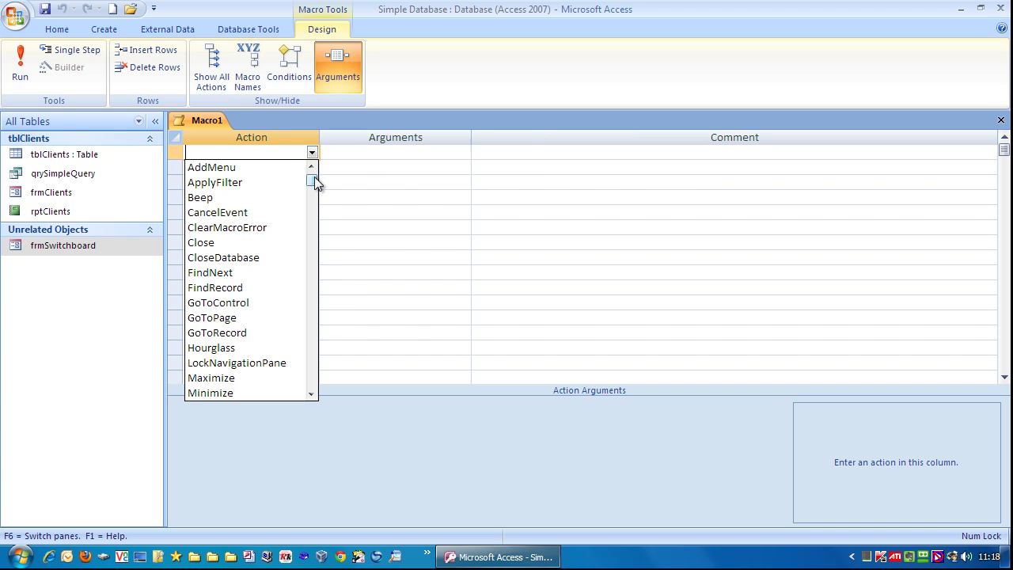
drag(313, 180, 314, 283)
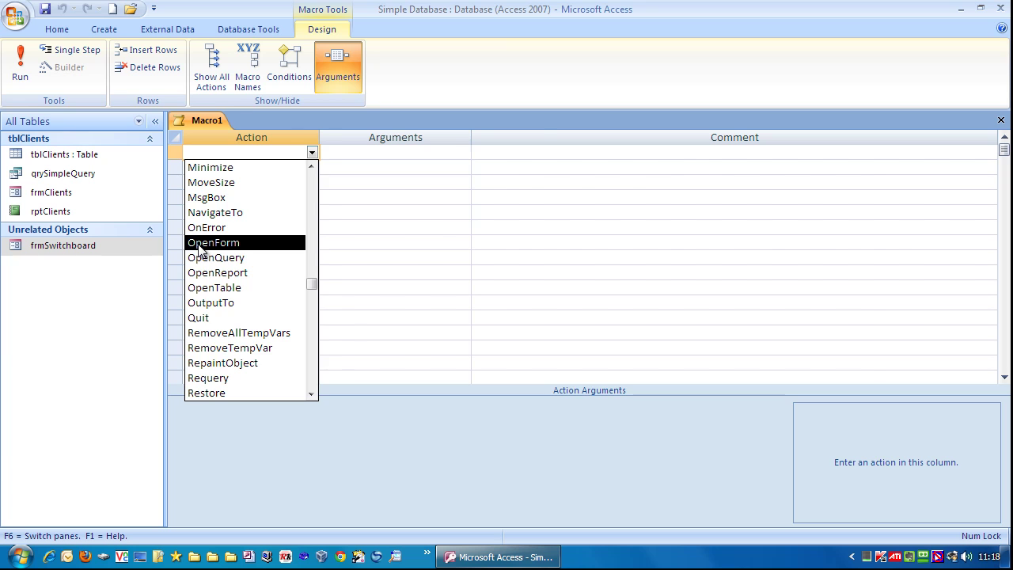
click(198, 243)
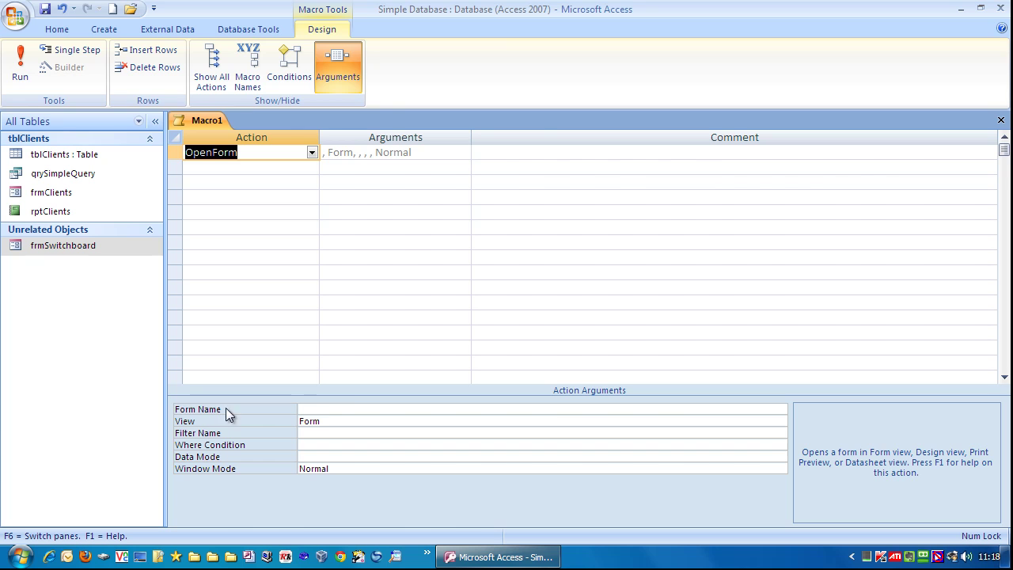
click(345, 408)
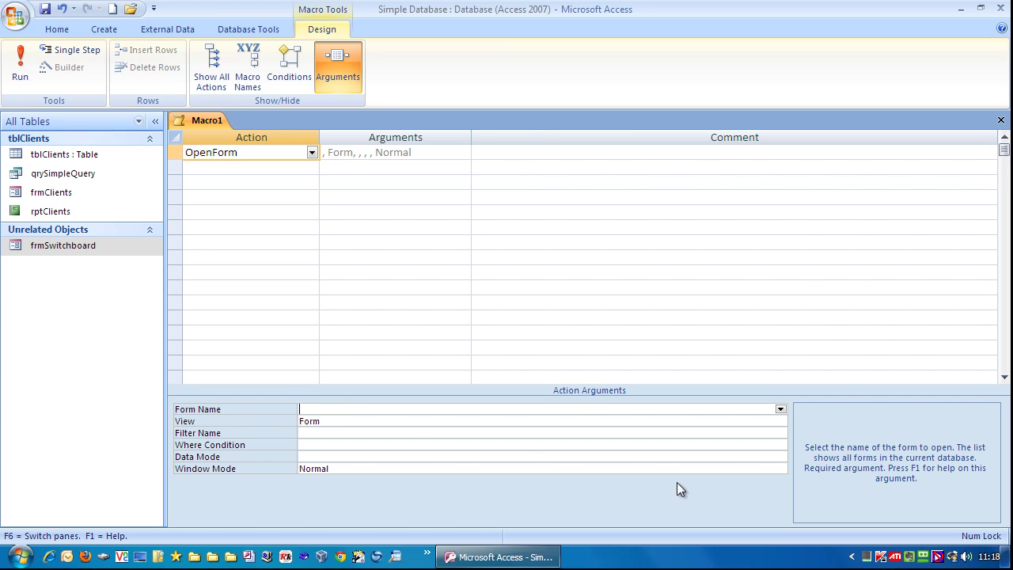
click(780, 410)
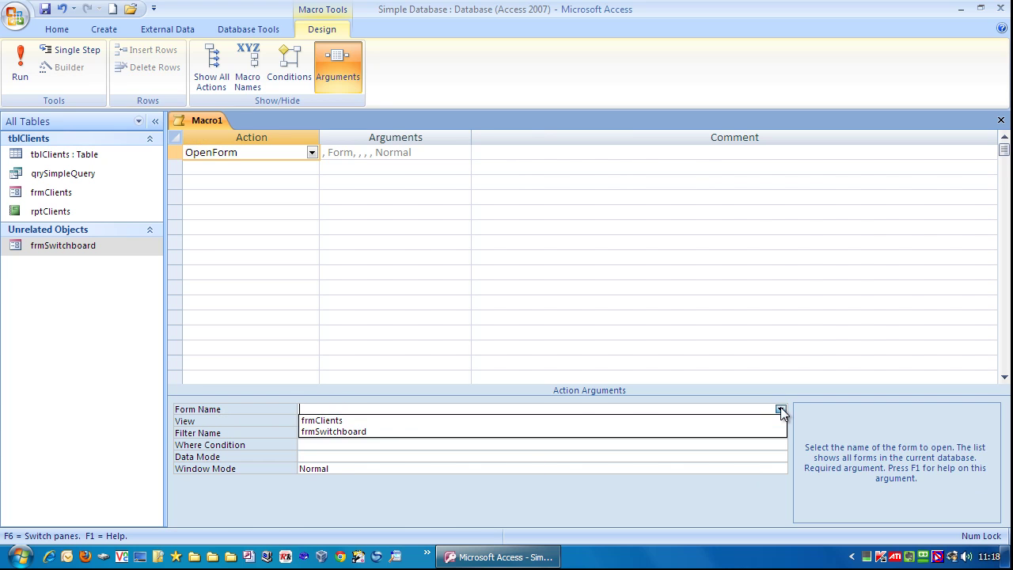
click(338, 433)
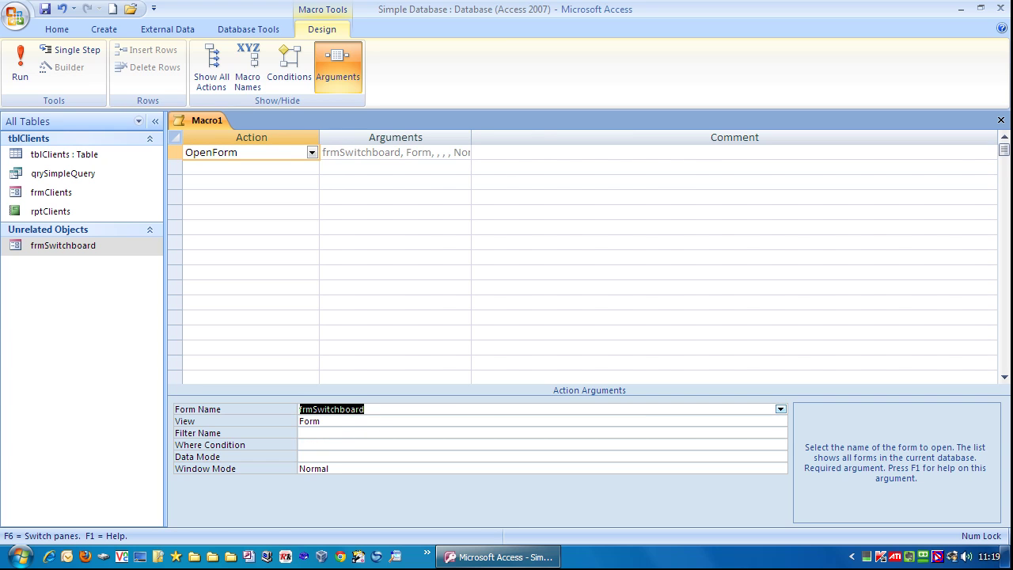
Close Macro1 and save it under the name autoexec.
click(1000, 121)
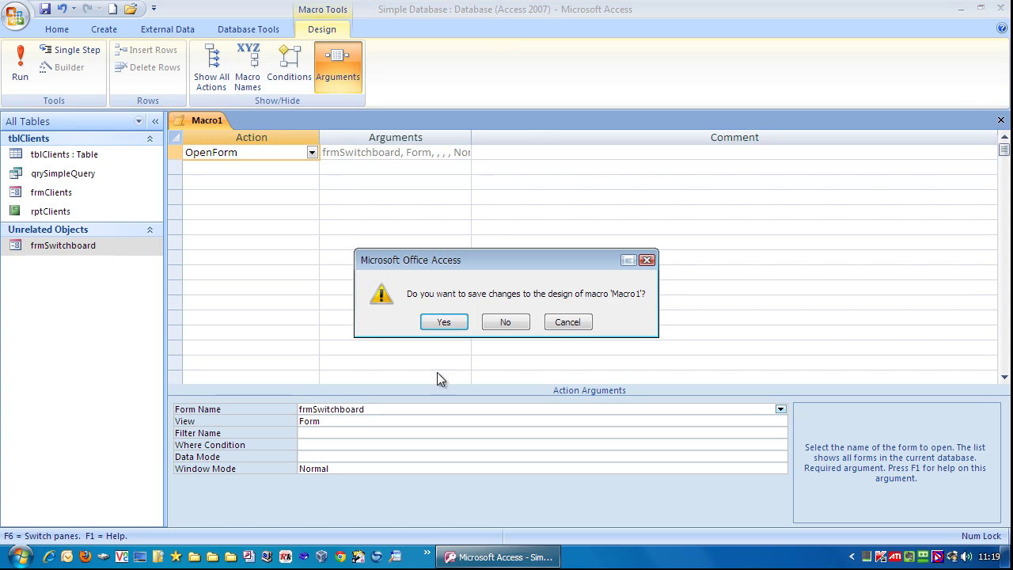
click(445, 320)
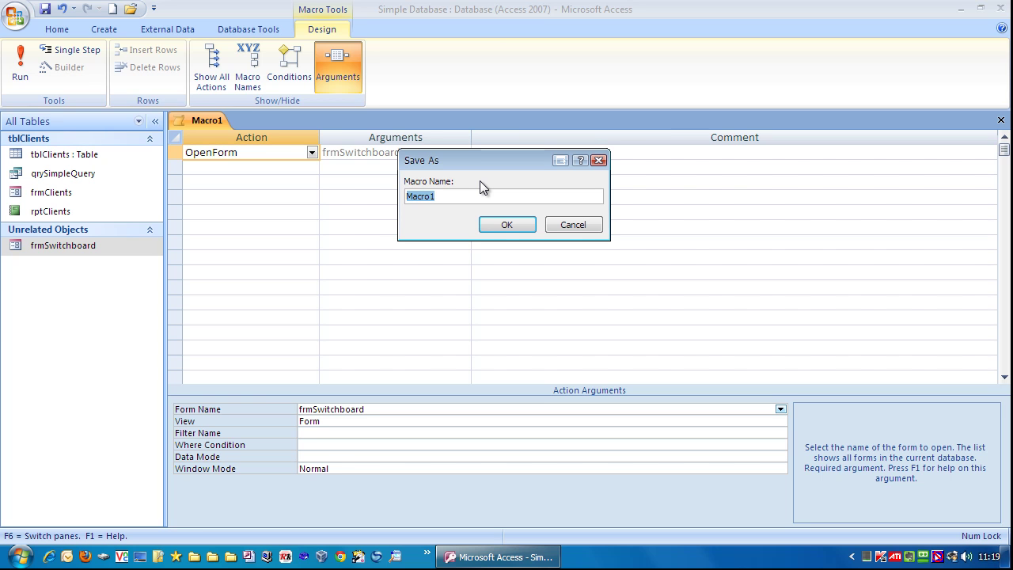
text(autoexec)
click(506, 225)
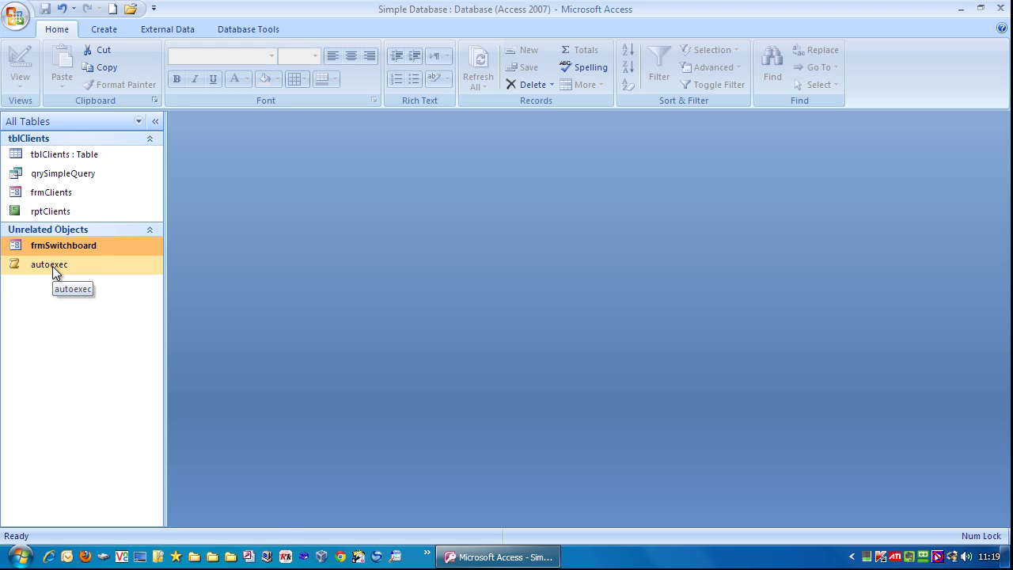
double_click(52, 266)
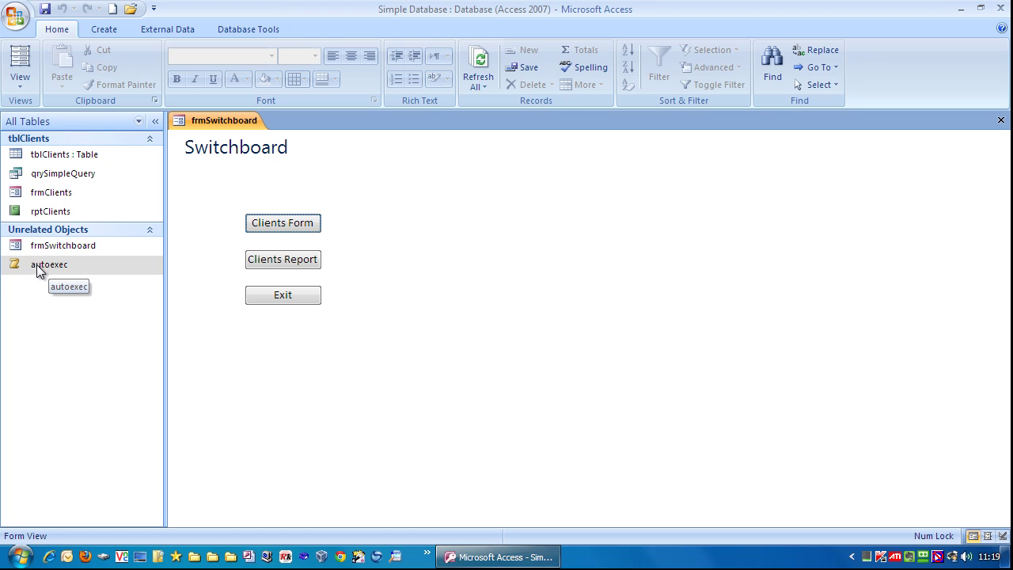
click(1000, 121)
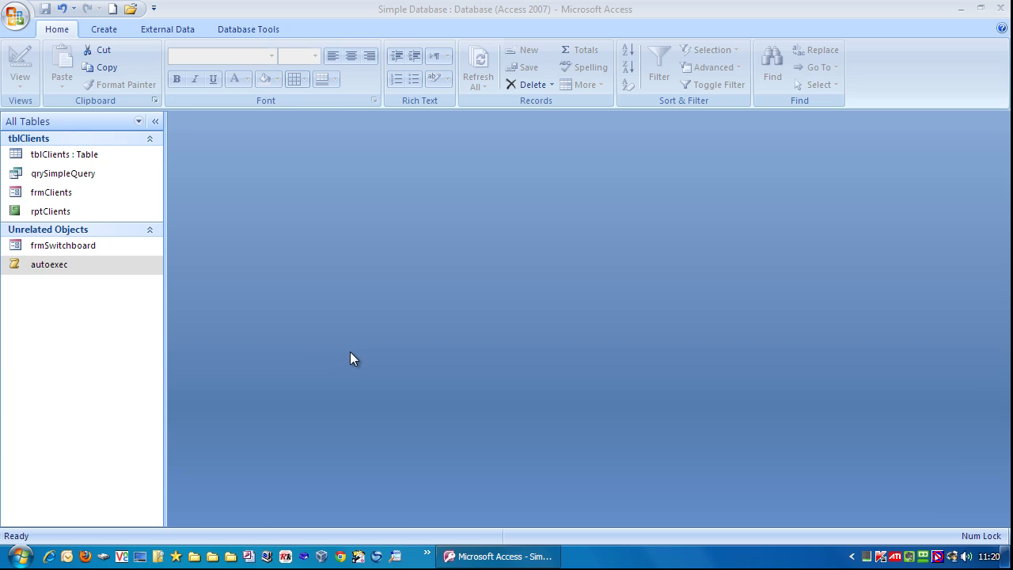
Close Simple Database and reopen Webinars\Simple Database.accdb from the recent list to show the Switchboard.
click(16, 17)
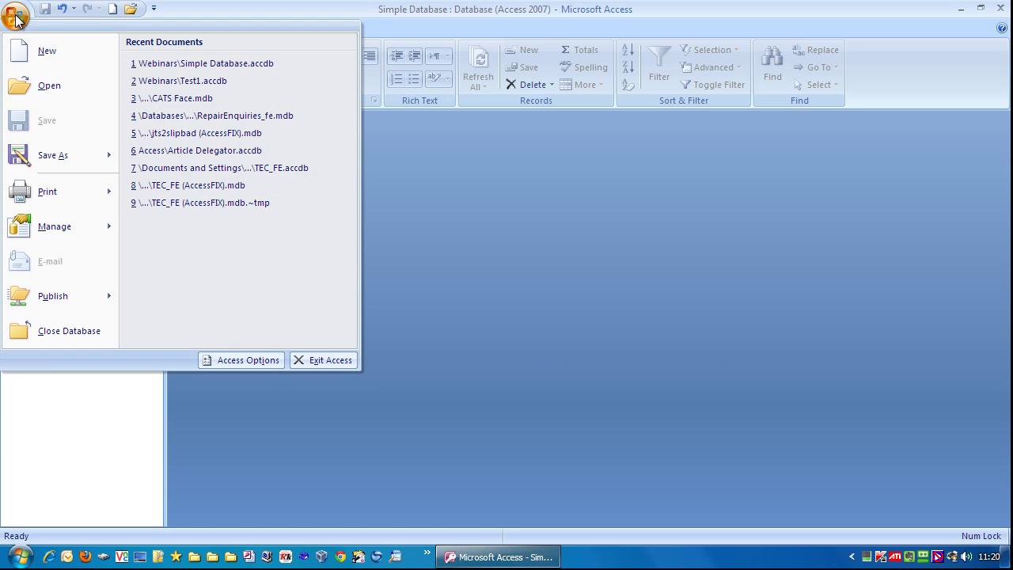
click(800, 265)
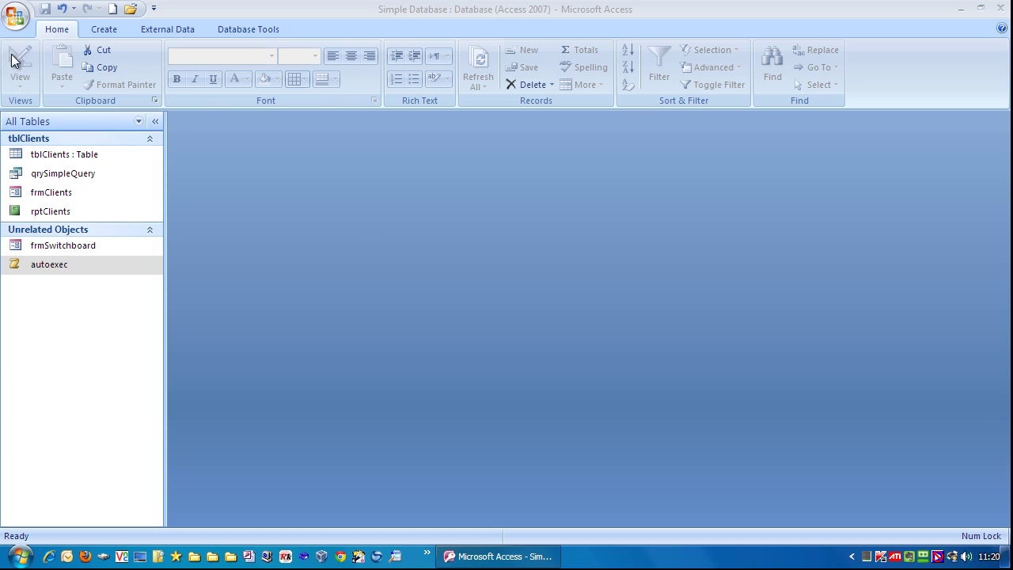
click(16, 18)
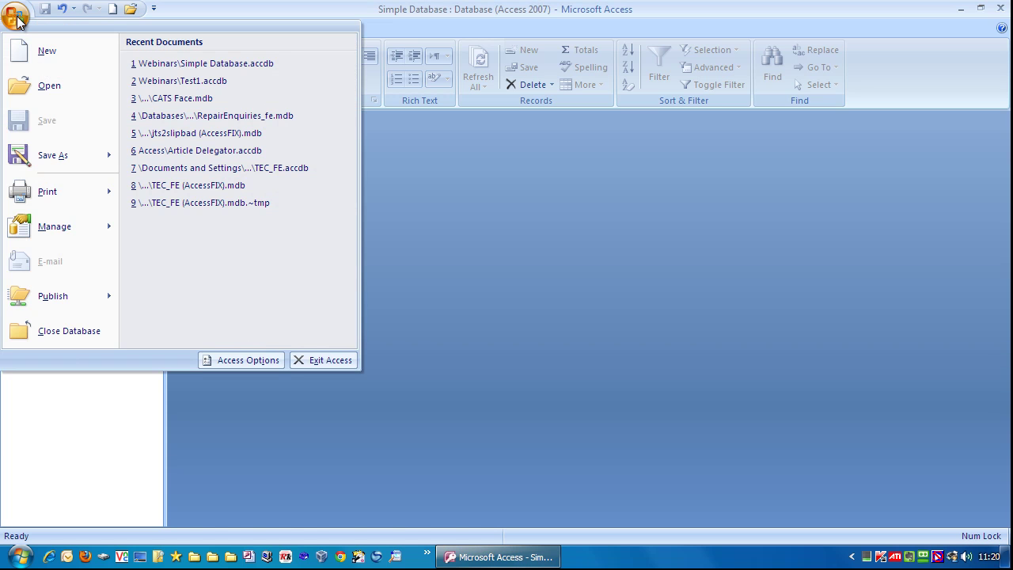
click(75, 333)
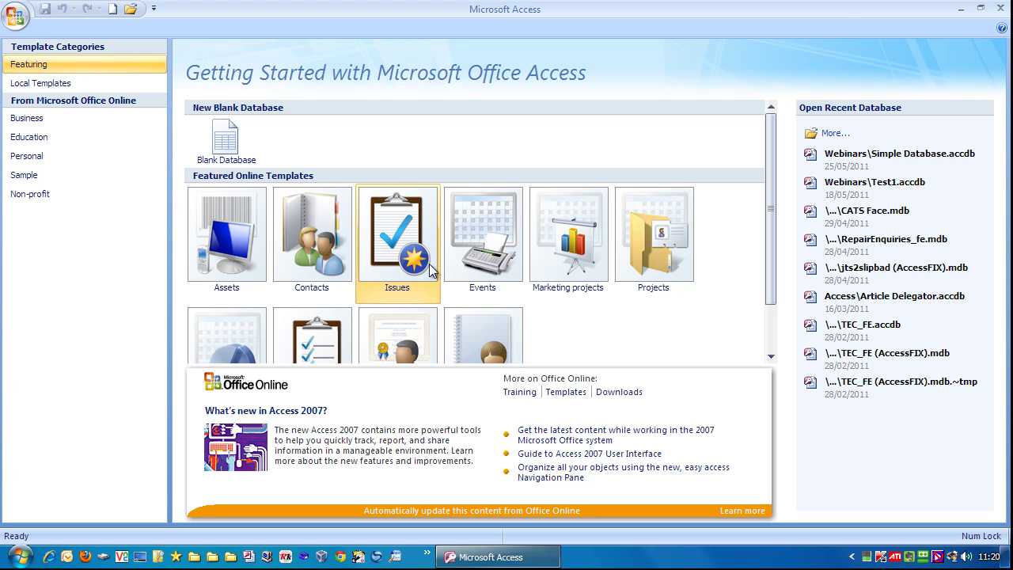
click(910, 156)
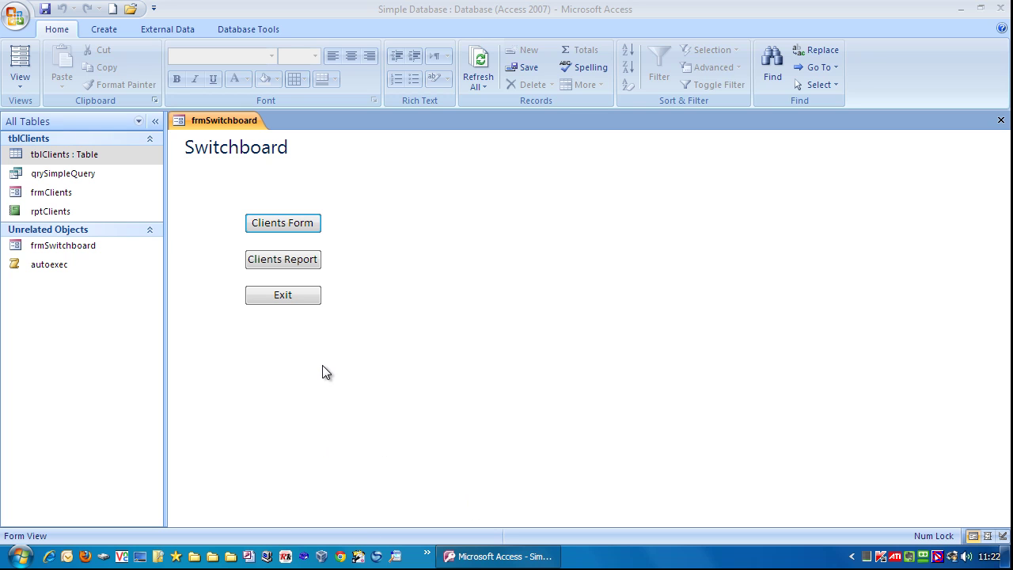
Open autoexec in Design View and add a second OpenForm action for frmClients.
right_click(62, 264)
click(107, 289)
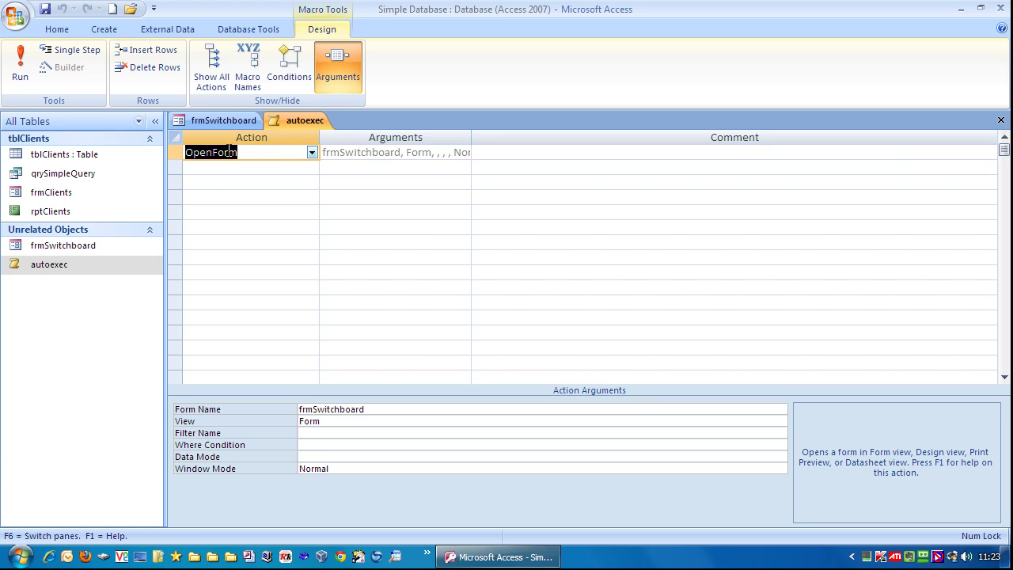
click(198, 167)
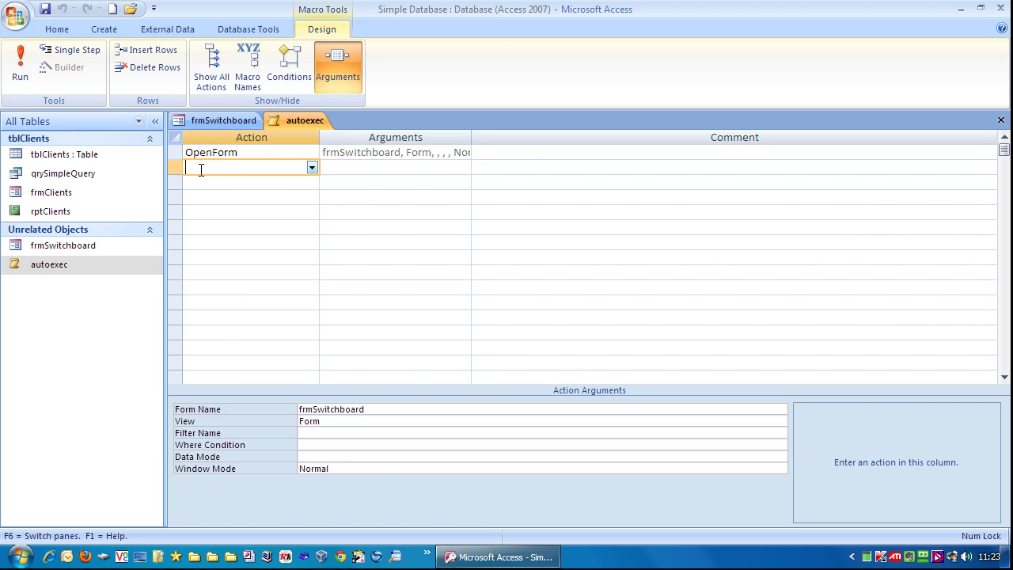
click(313, 169)
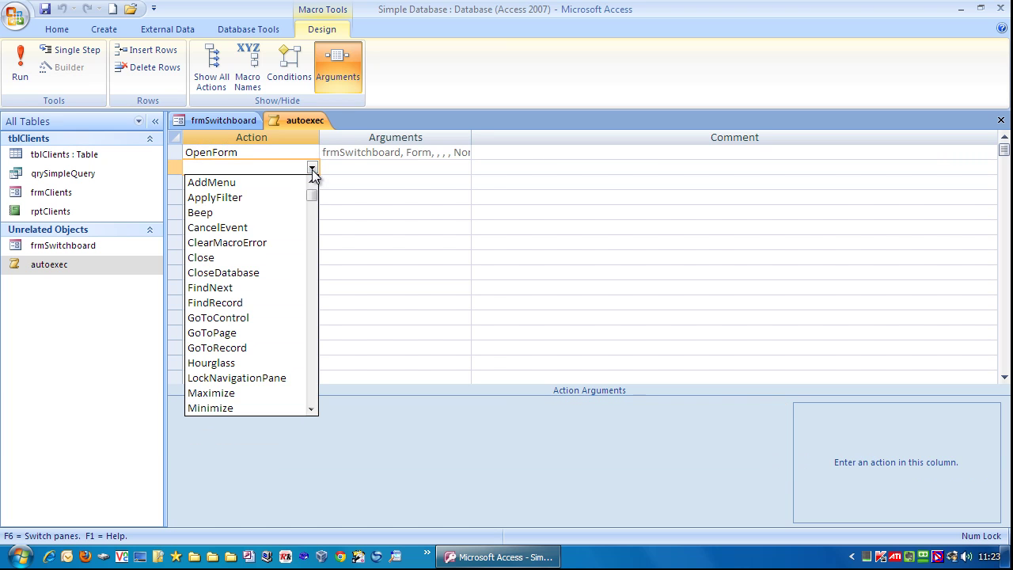
drag(315, 197, 310, 271)
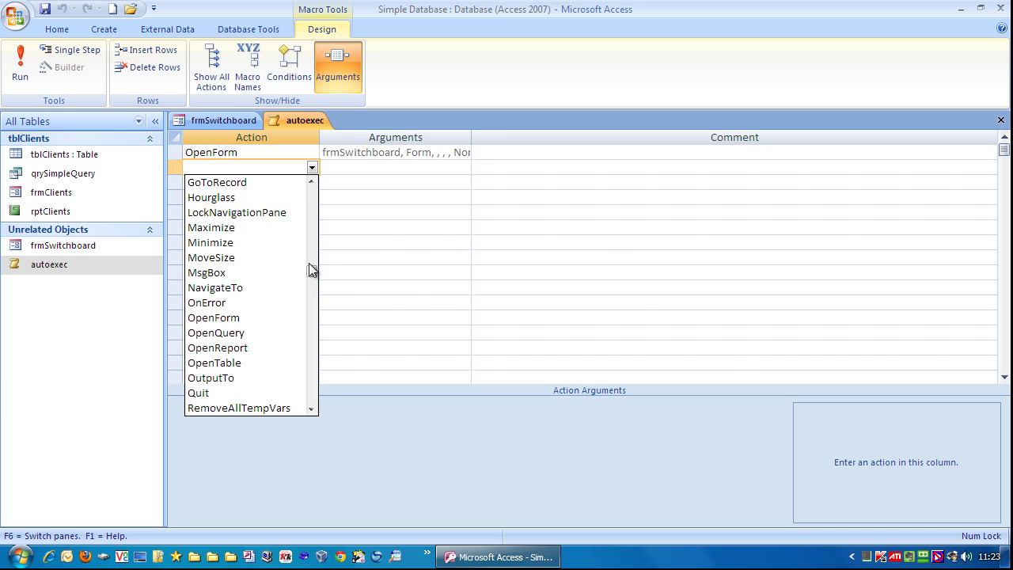
click(214, 317)
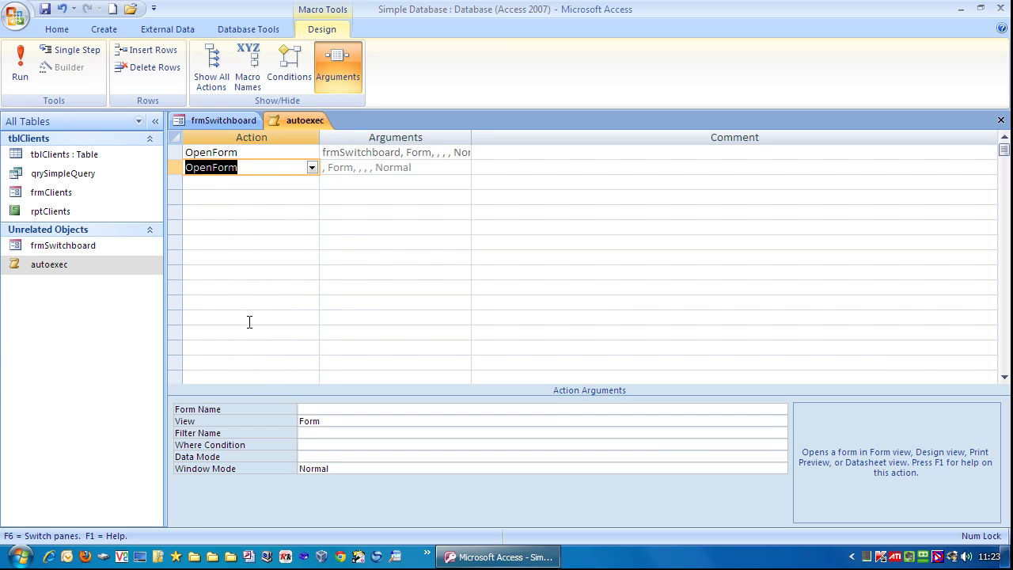
click(533, 410)
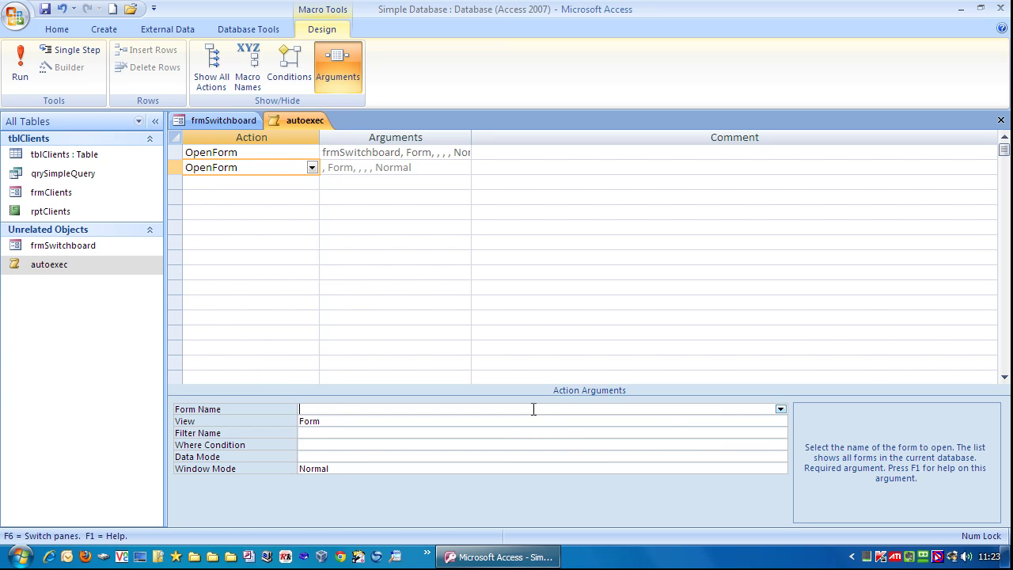
click(782, 409)
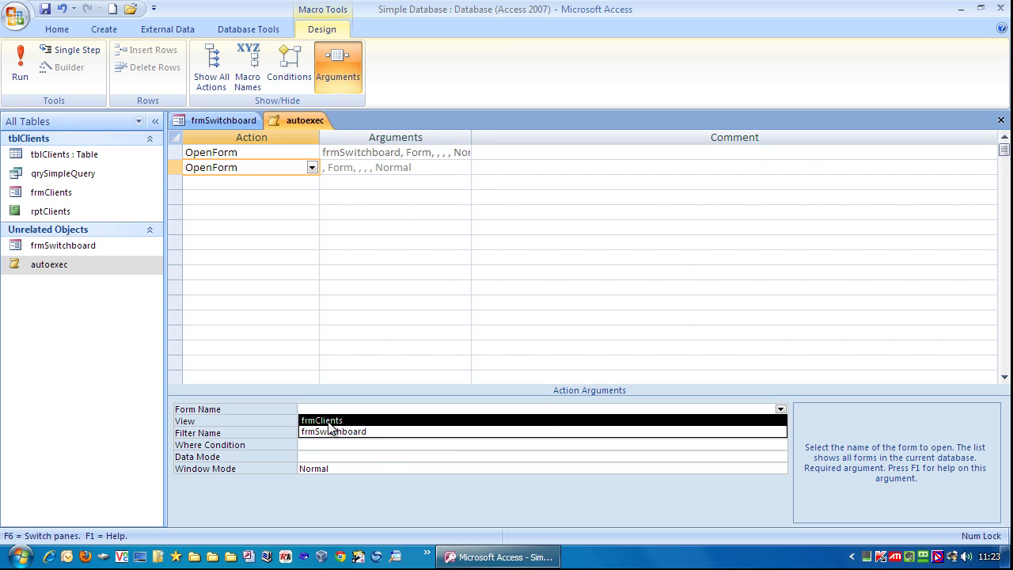
click(329, 420)
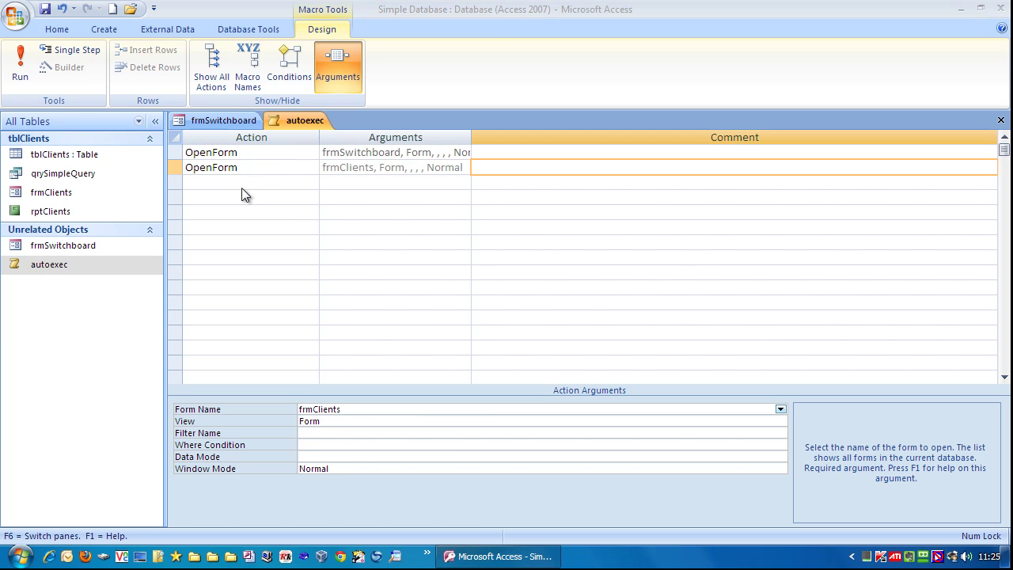
click(209, 181)
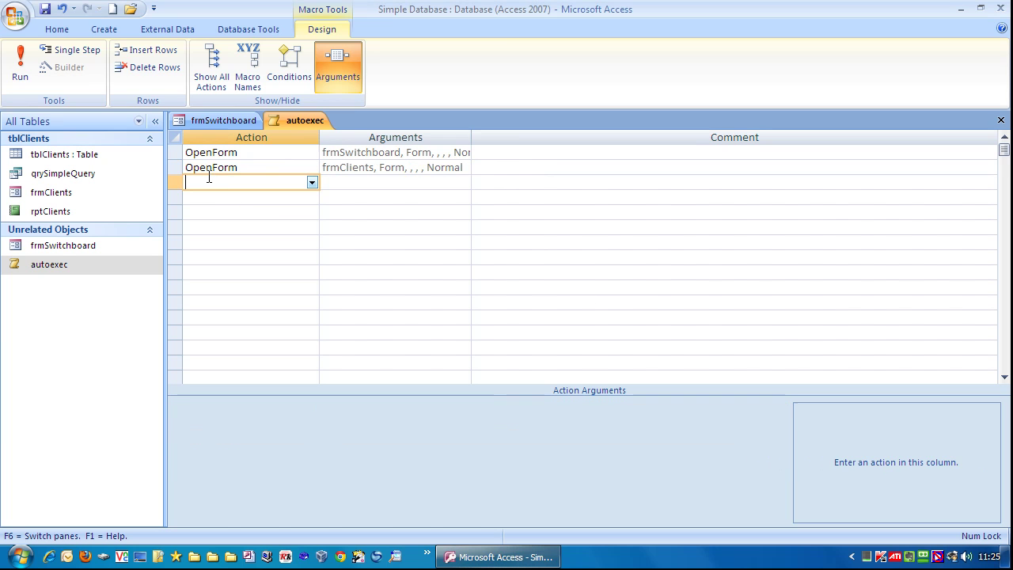
Add a third action, GoToRecord with Record set to Last, then close autoexec, saving changes.
click(312, 182)
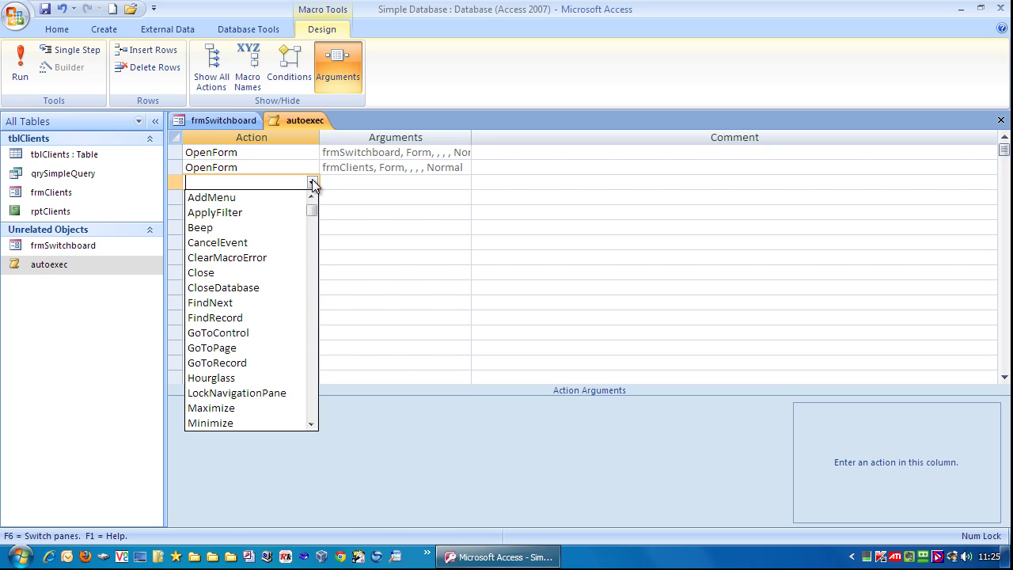
click(213, 363)
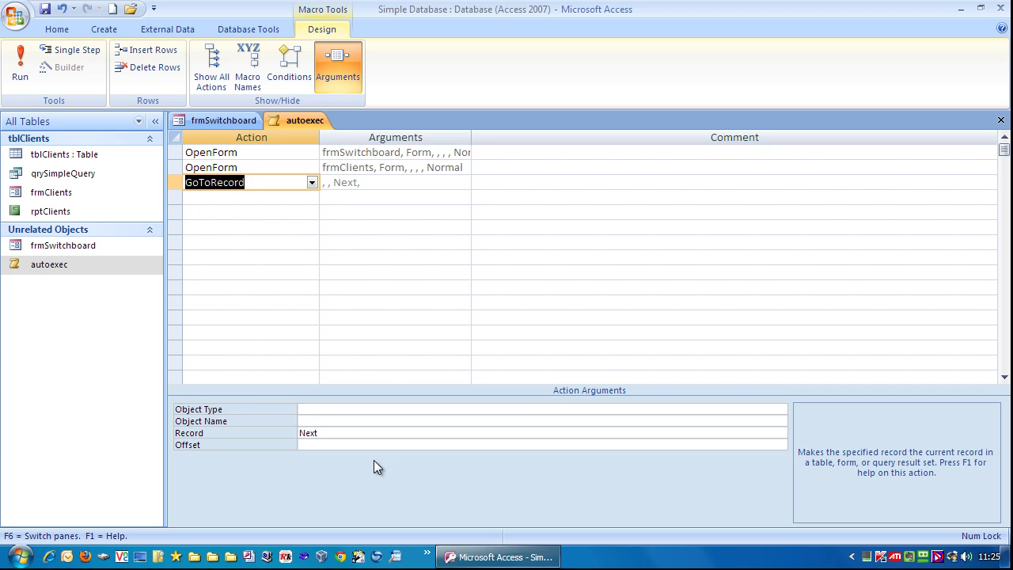
click(337, 433)
click(780, 433)
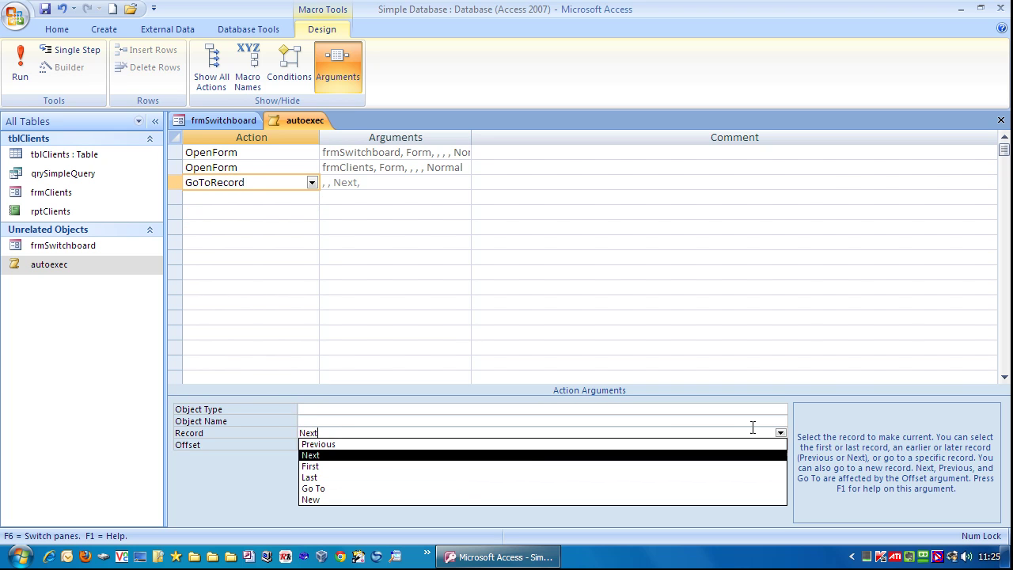
click(340, 478)
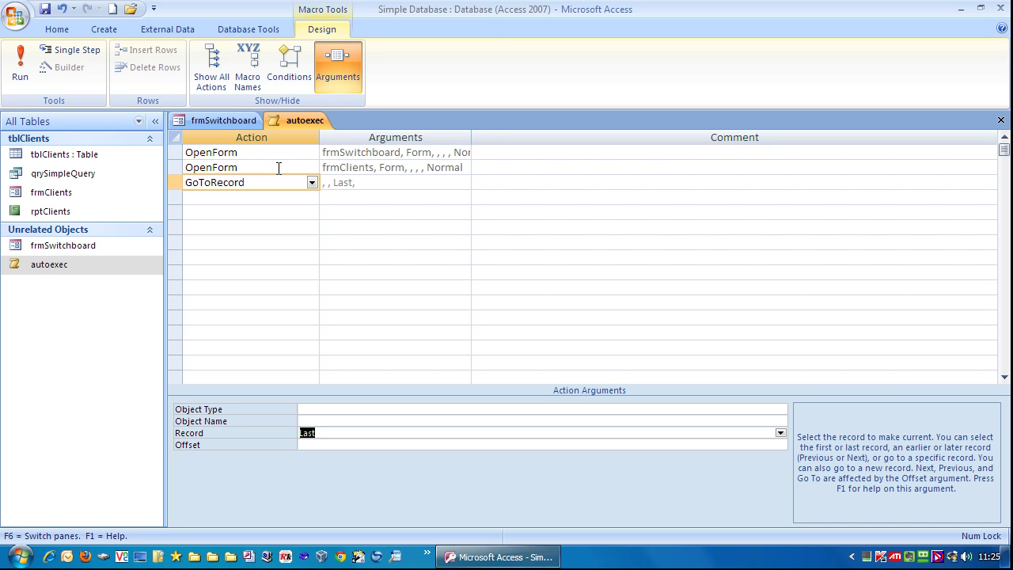
click(329, 432)
click(1000, 120)
click(443, 322)
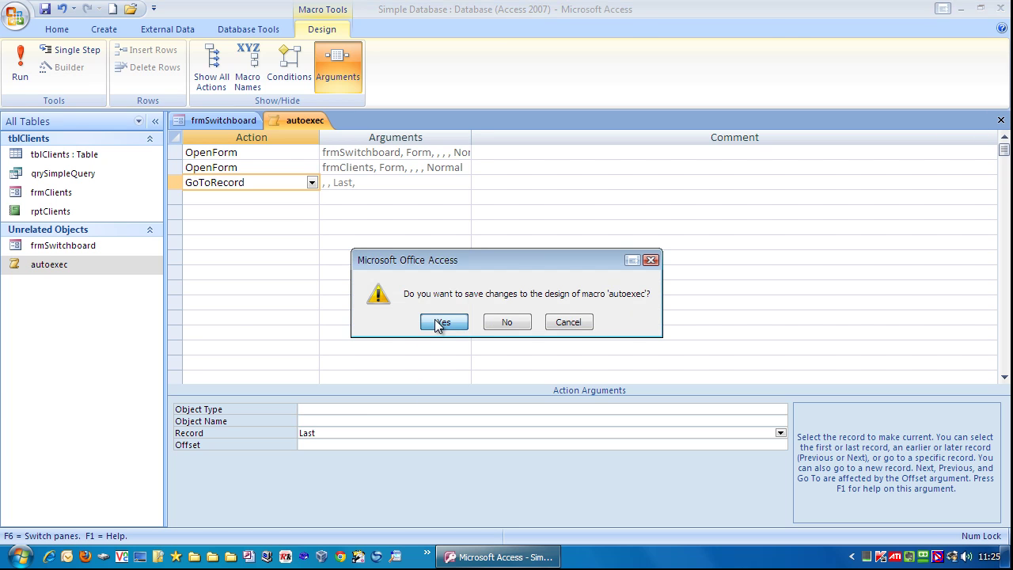
Close the Switchboard, run autoexec to confirm record 7 of 7, and reopen it in Design View.
click(1001, 121)
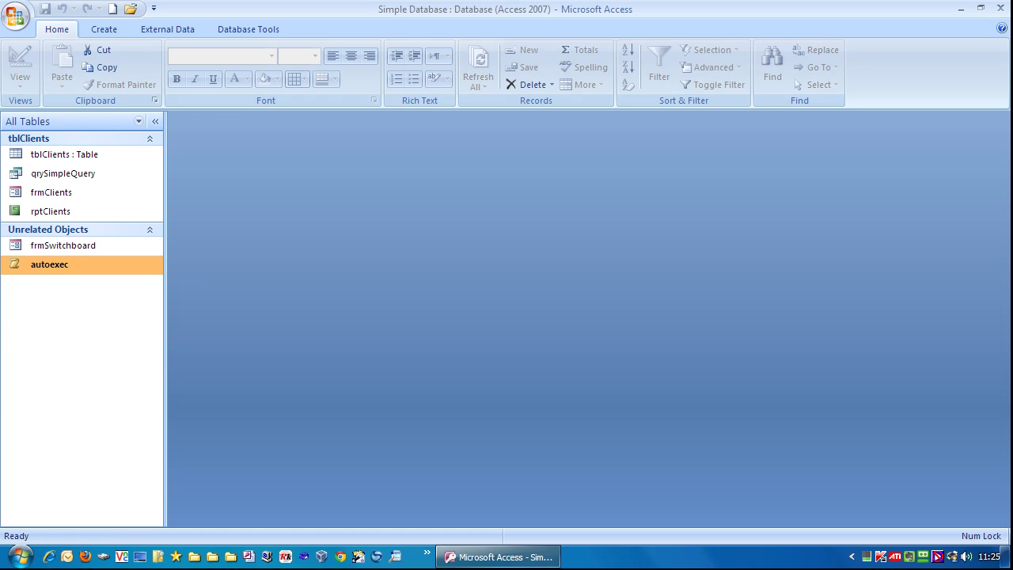
double_click(54, 264)
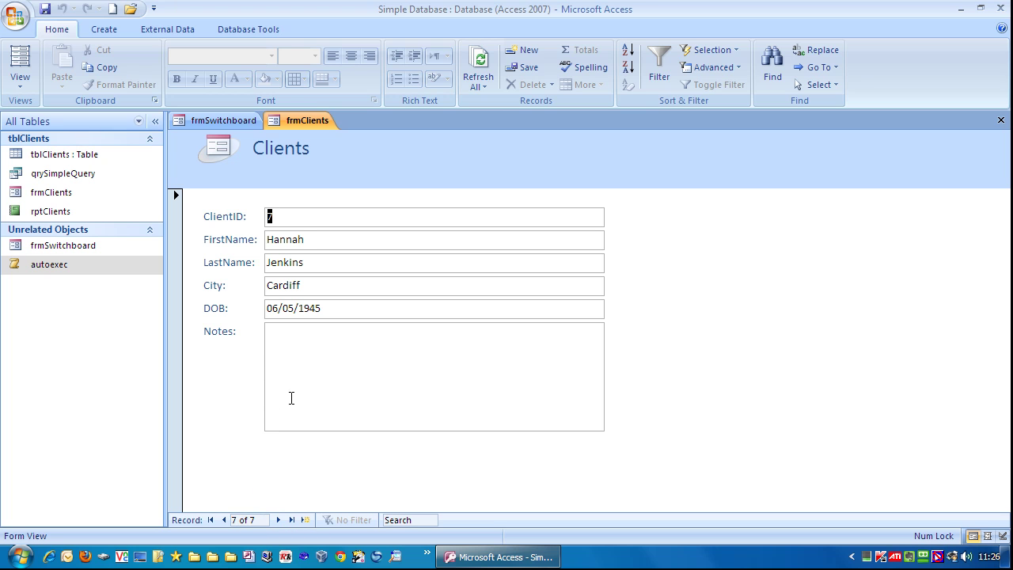
right_click(50, 266)
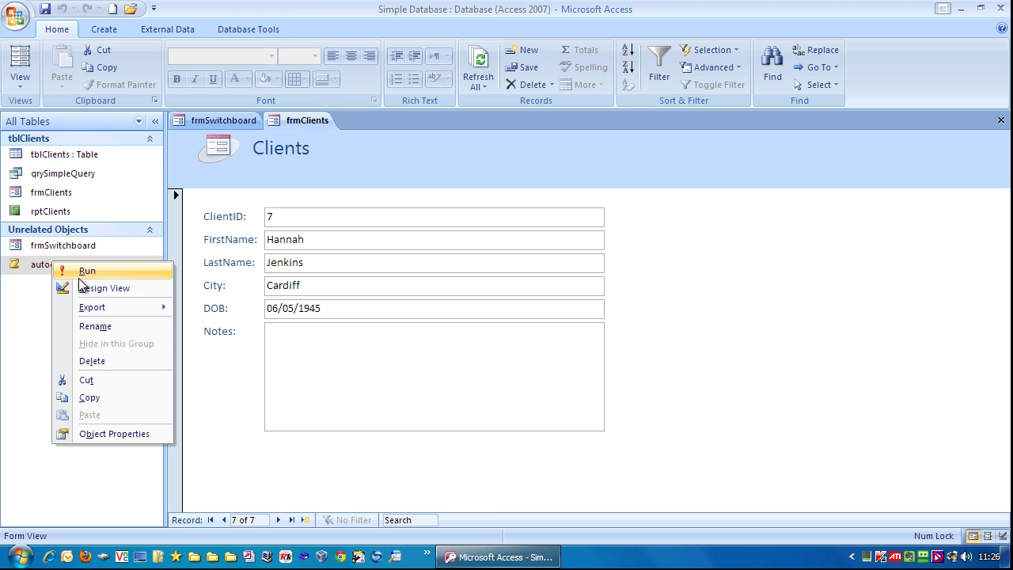
click(91, 287)
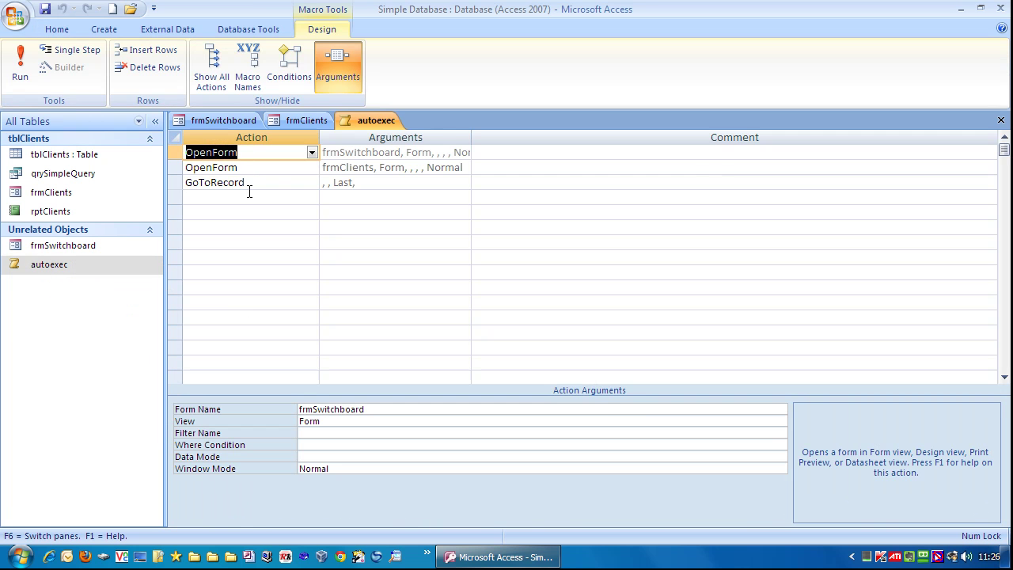